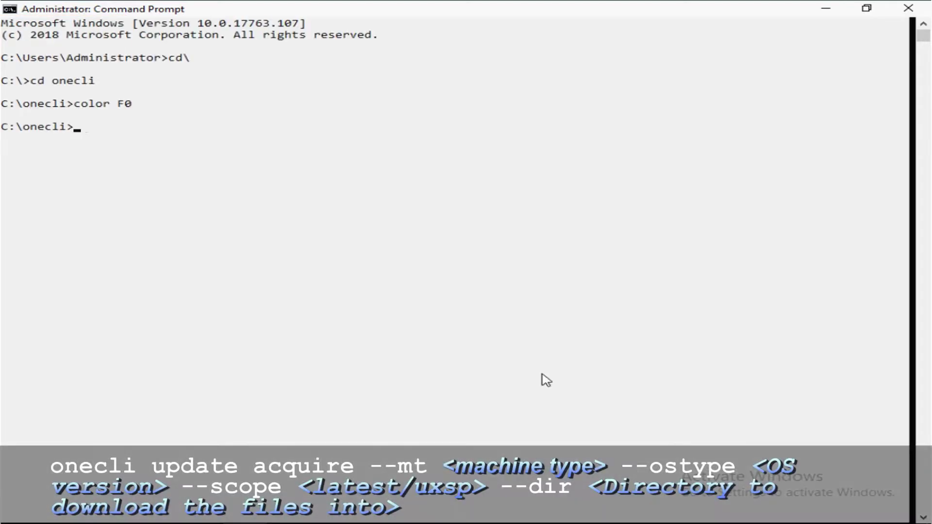
text(onecli)
text( update acqu)
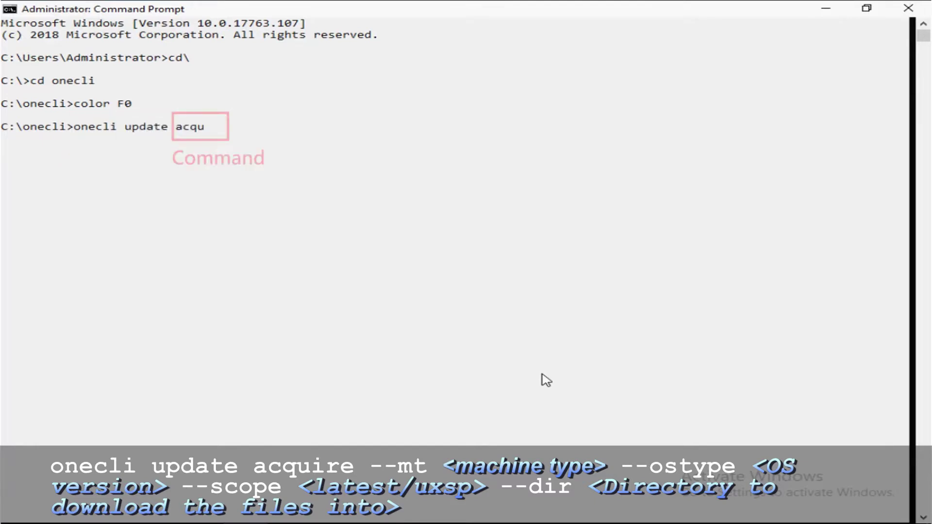
text(ire --mt)
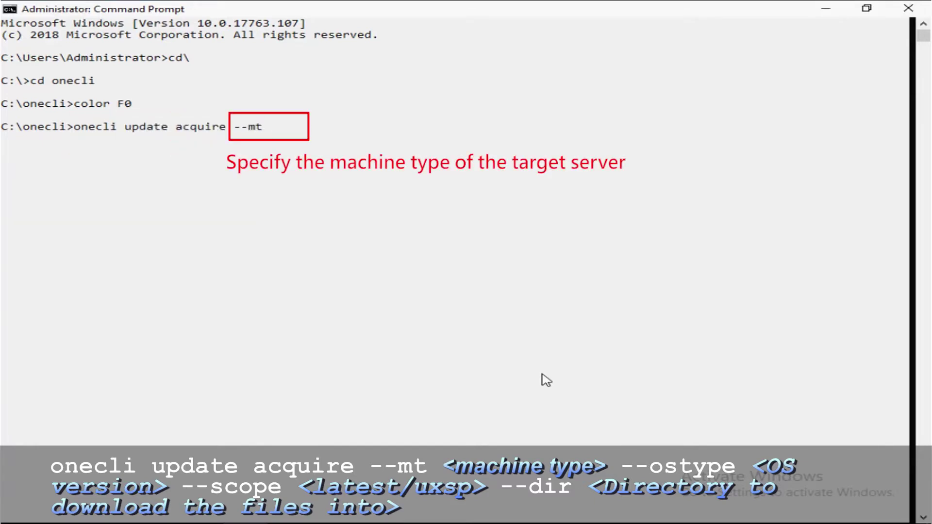
text( 7x)
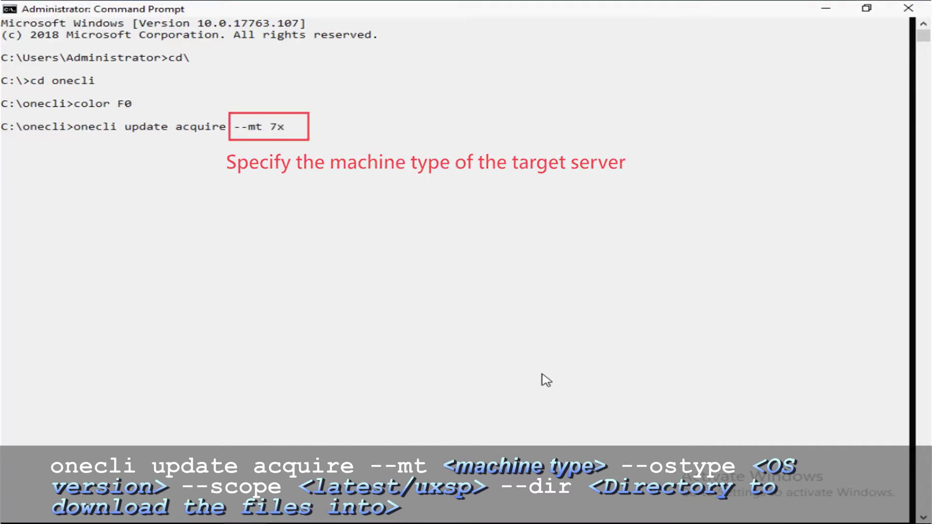
text(04 --ostype -)
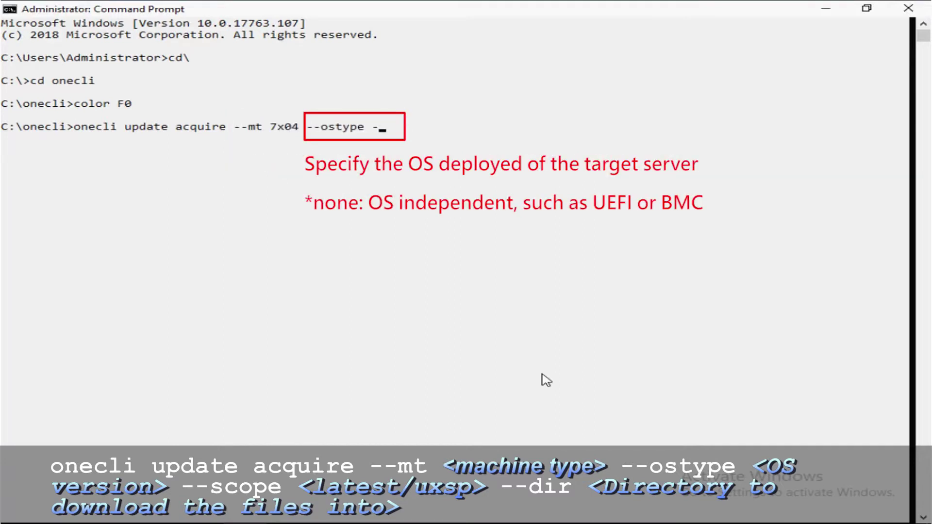
text(none )
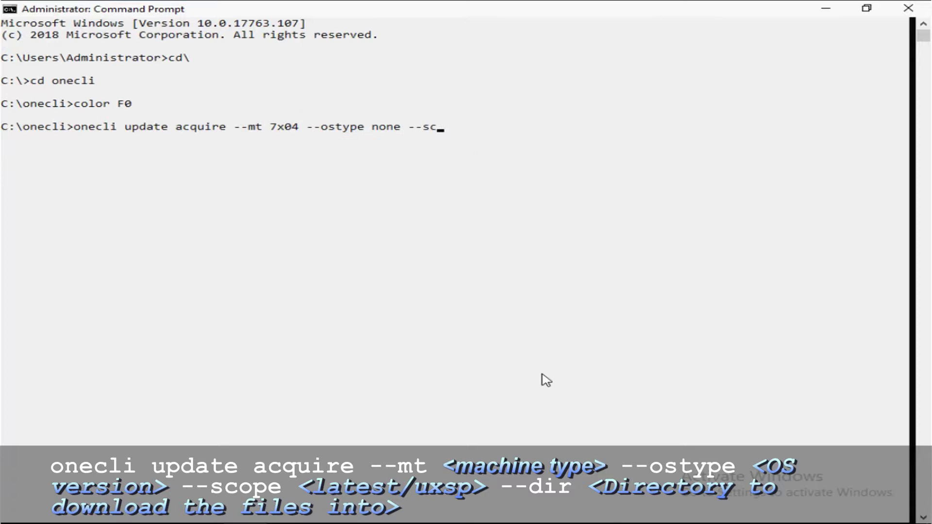
text(ope)
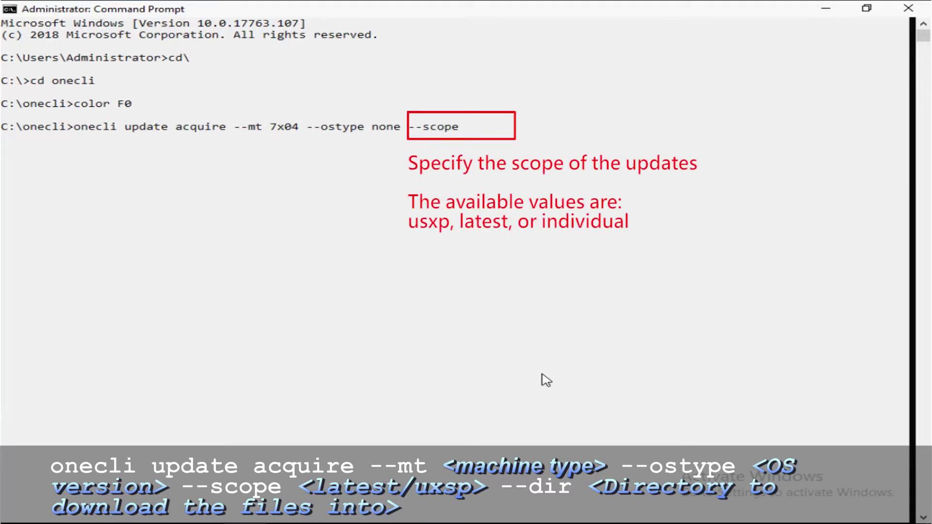
text( latest -)
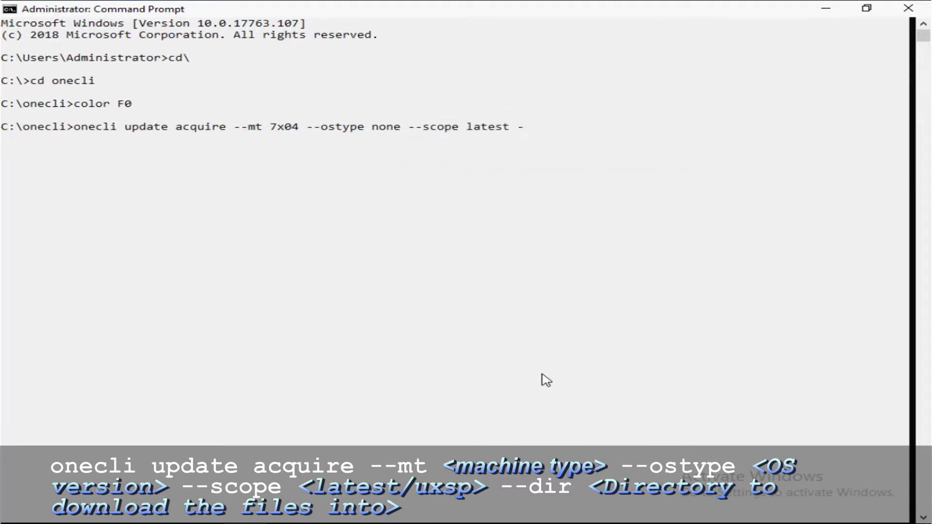
text(-dir C:)
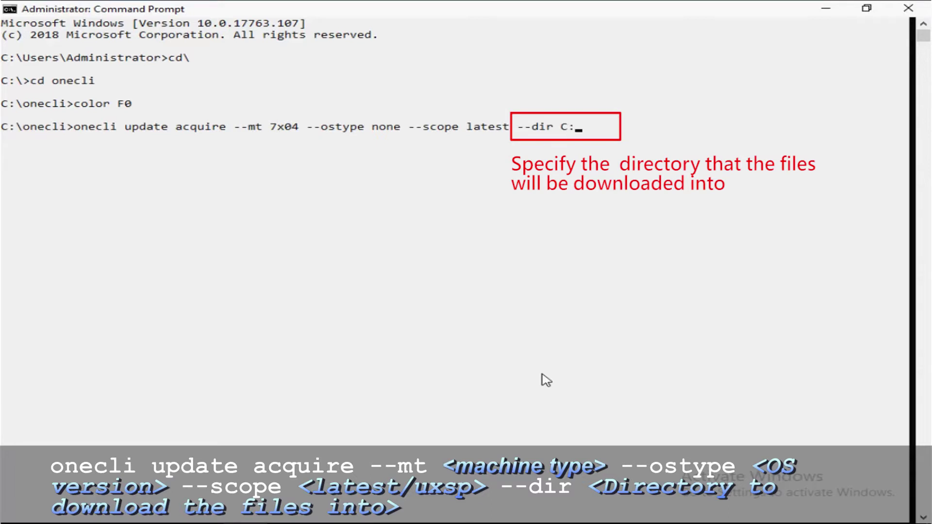
text(\7x04)
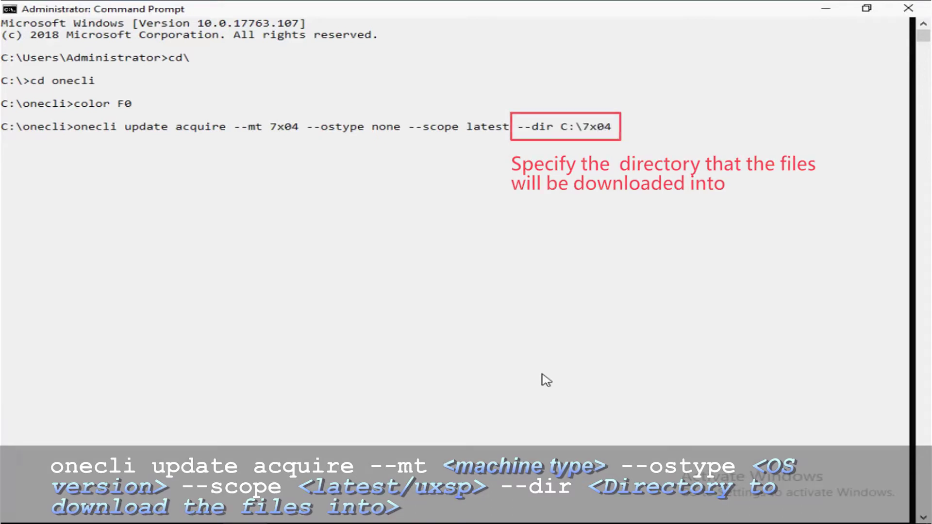
Run onecli update acquire for machine type 7x04, latest OS-independent firmware, into C:\7x04.
key(Return)
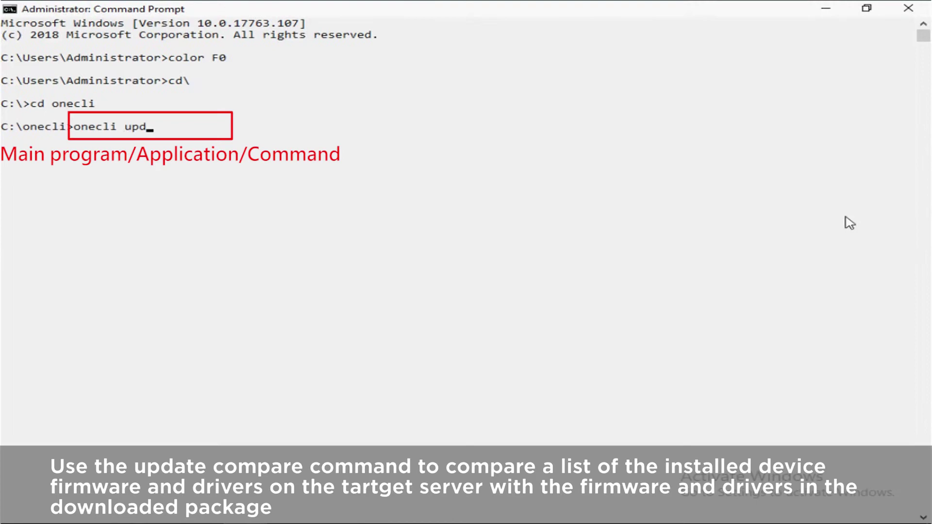
text(ate compare --scope)
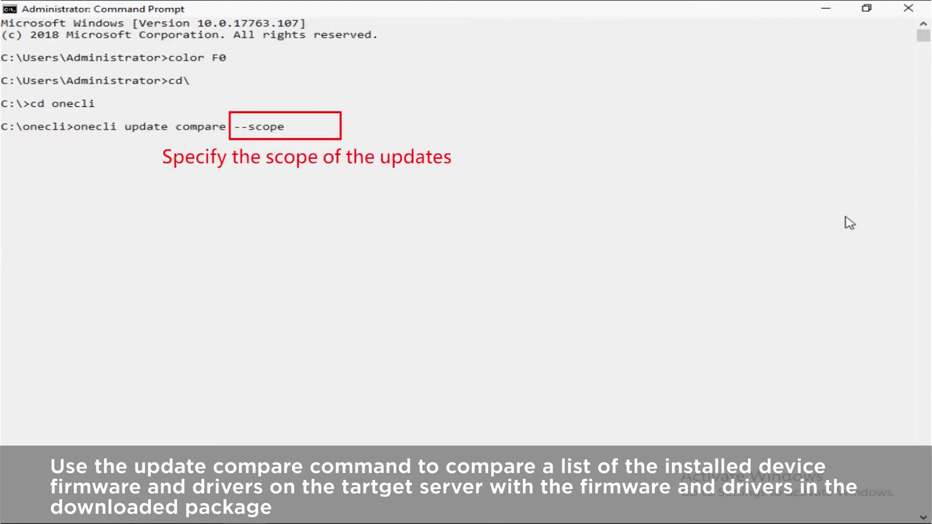
text( latest --type fw)
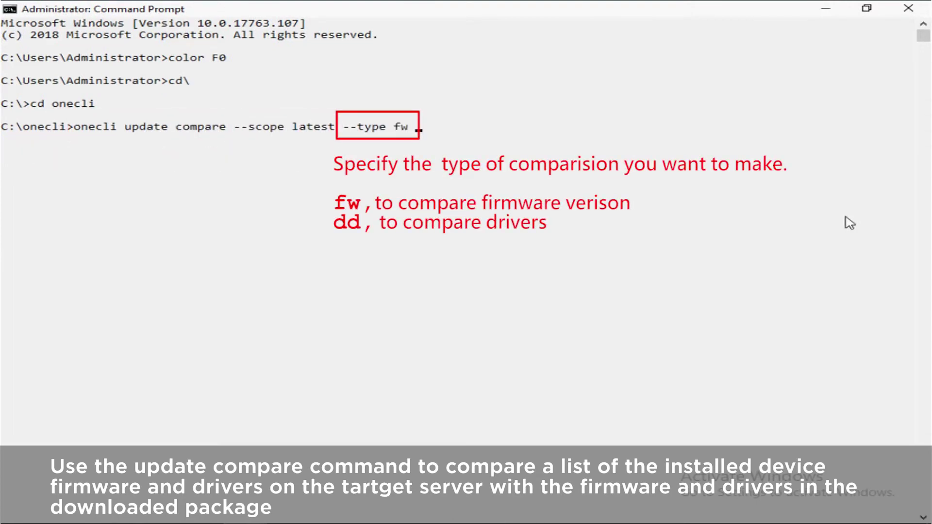
text( --dir C:\)
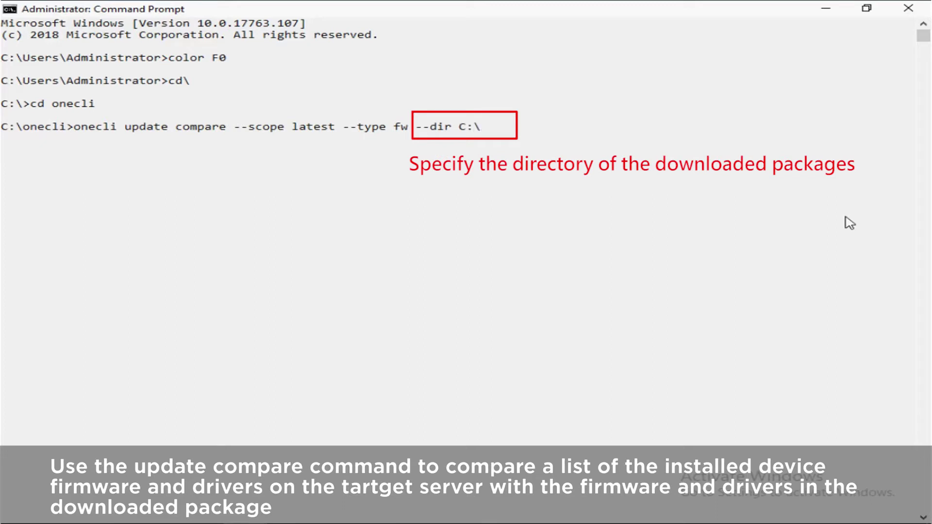
text(7x04 )
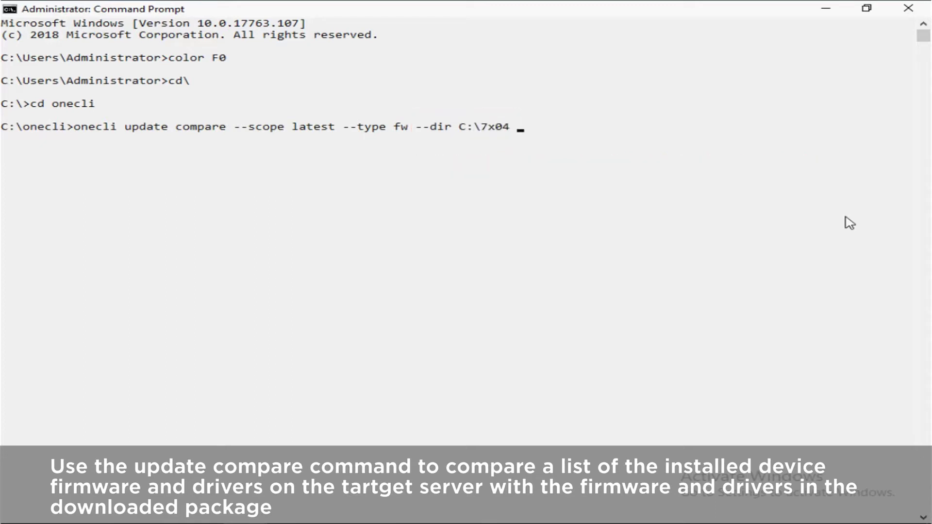
text(--output)
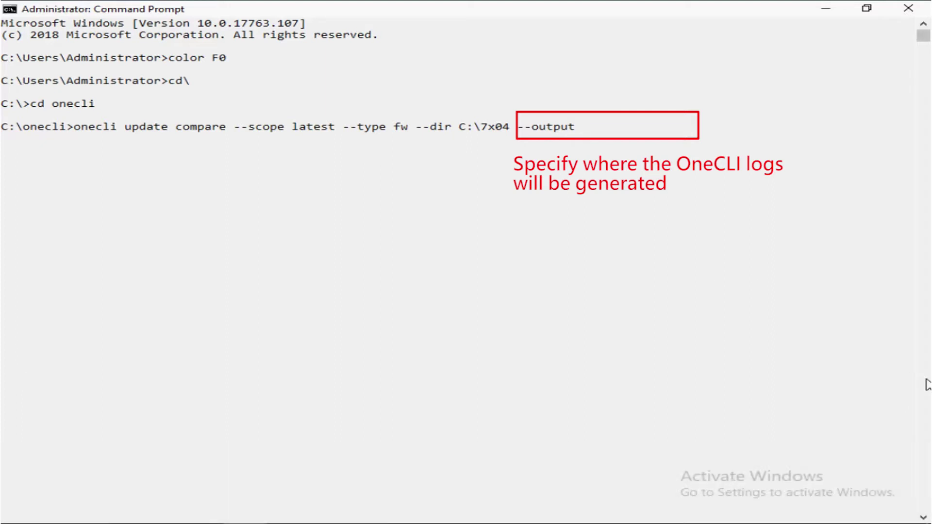
text( C:\7x04\compare)
Run the latest firmware compare against C:\7x04, writing output to C:\7x04\compare.
key(Return)
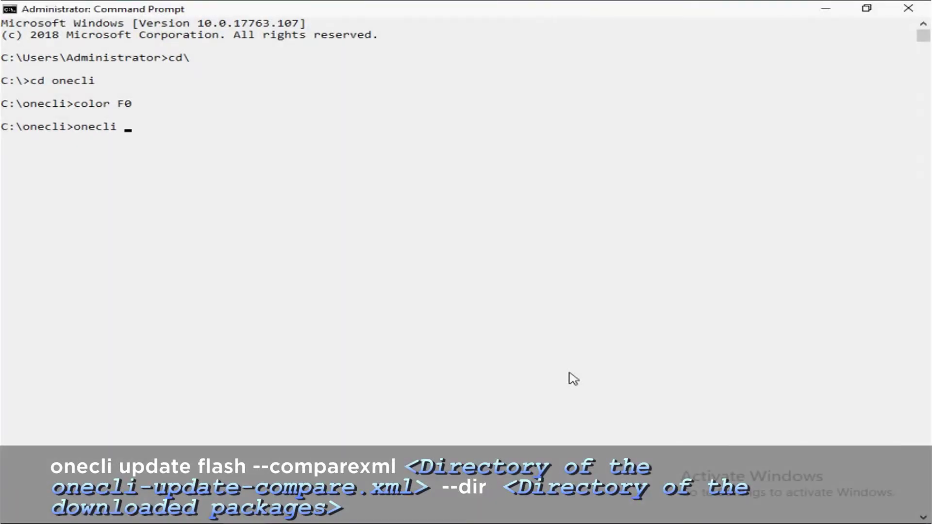
text(update flash --c-dir C:\7x04)
Complete the compare XML path and run the flash using Onecli-update-compare.xml with C:\7x04.
key(Left)
key(Left)
key(Left)
text(omparexm)
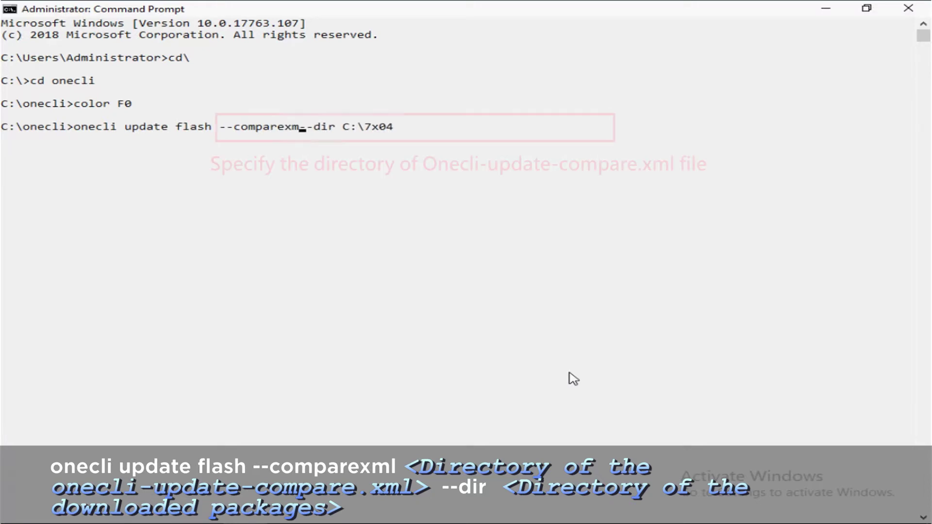
text(l C:\7x04\compare)
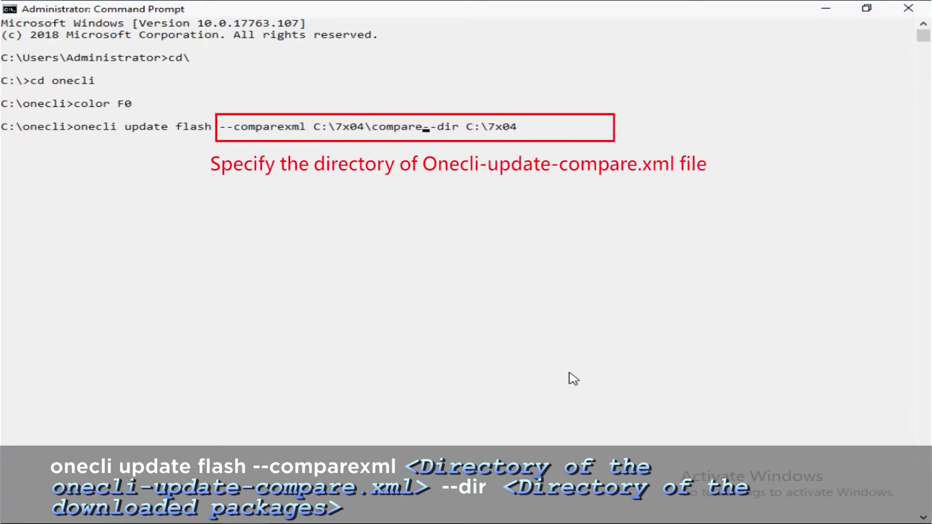
text(\Onecli-update-compare.xml)
key(Return)
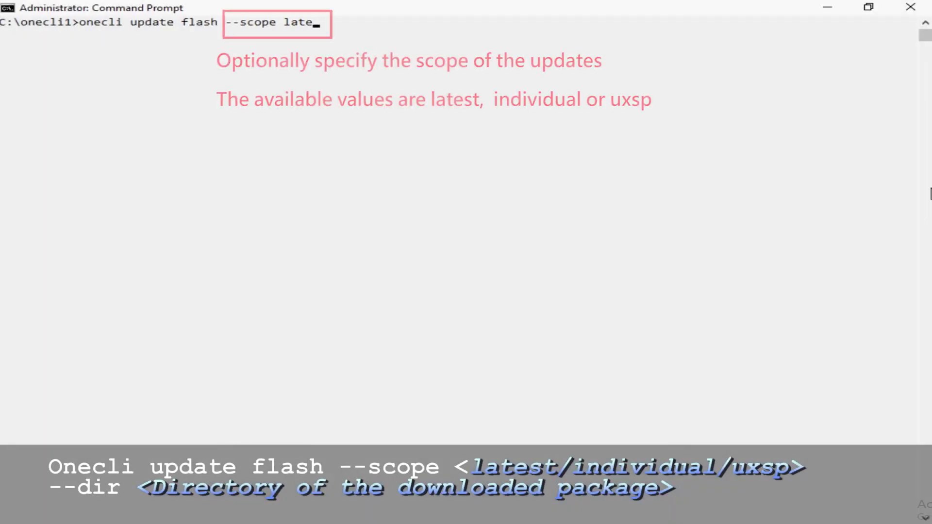
text(st --dir C:\7x04)
Run onecli update flash with --scope latest against the C:\7x04 folder.
key(Return)
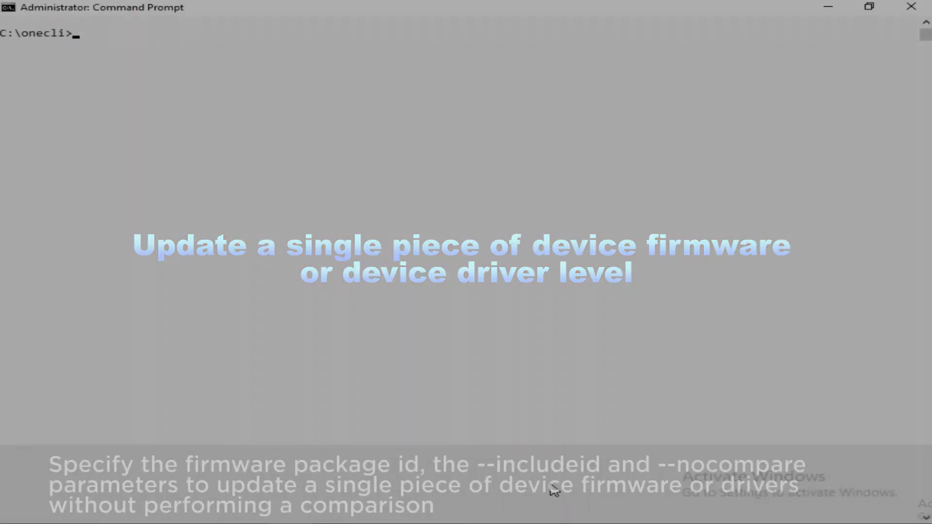
text(onecli update flash lnvgy_fw_drvln_pd1230c-2.02_anyos_noarch)
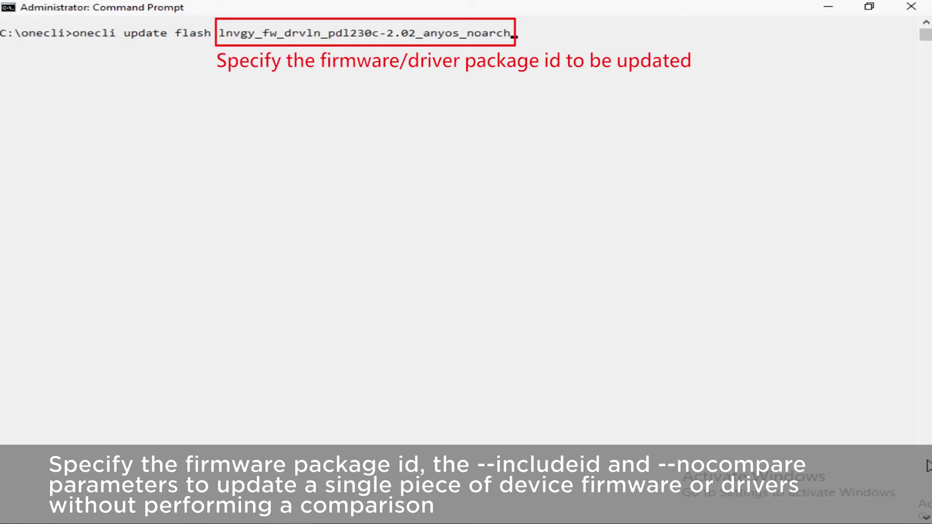
text( --nocompare --includei)
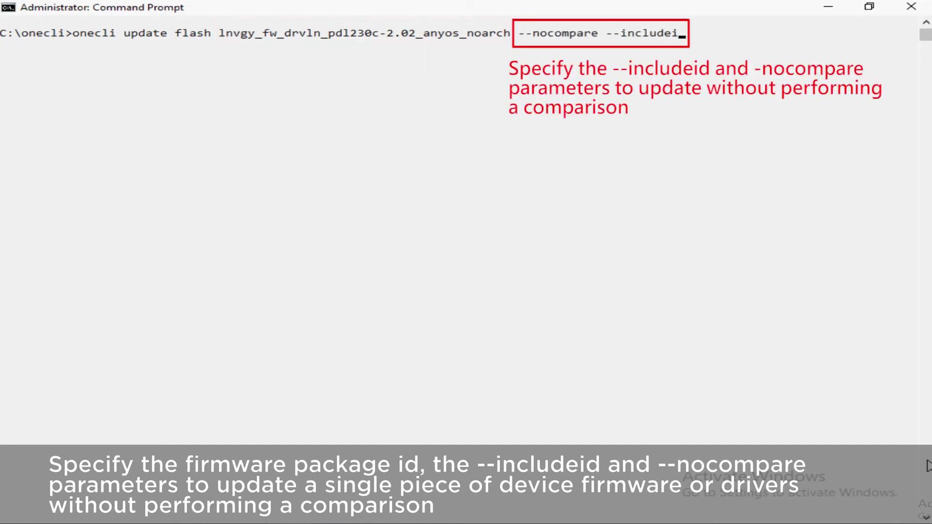
text(d lnvgy_fw_drvln_pdl230c-2.02_anyos_noarch--dir C:\)
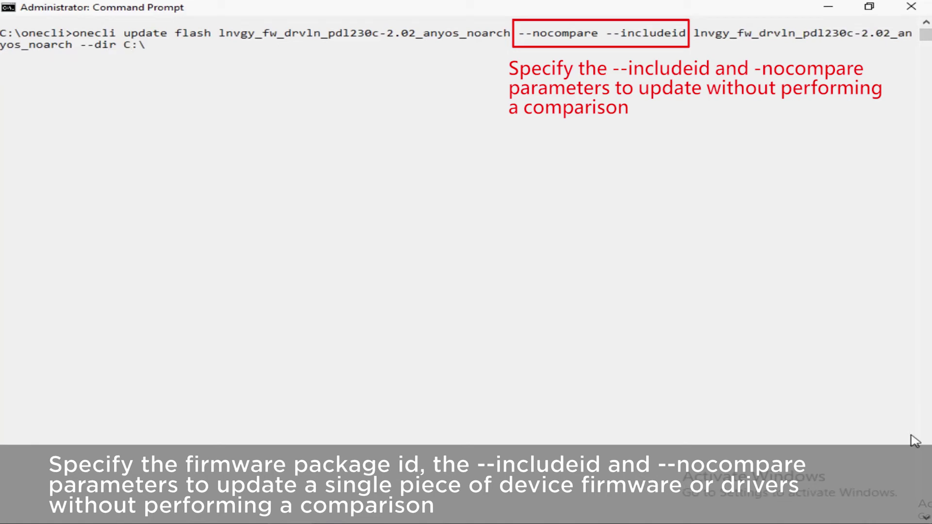
text(7z46 --output C:\log)
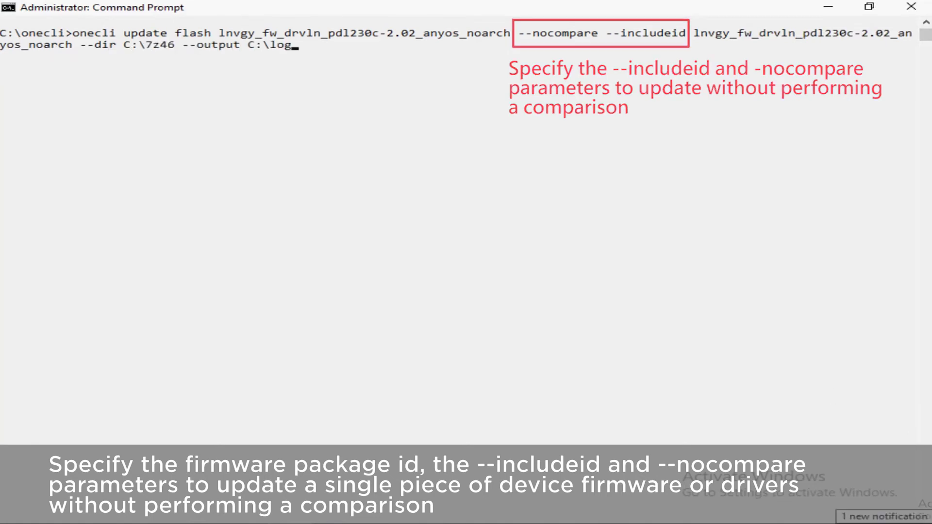
text(s)
Run a no-compare flash of lnvgy_fw_drvln_pdl230c-2.02_anyos_noarch from C:\7z46, logging to C:\logs.
key(Return)
text(onecli update)
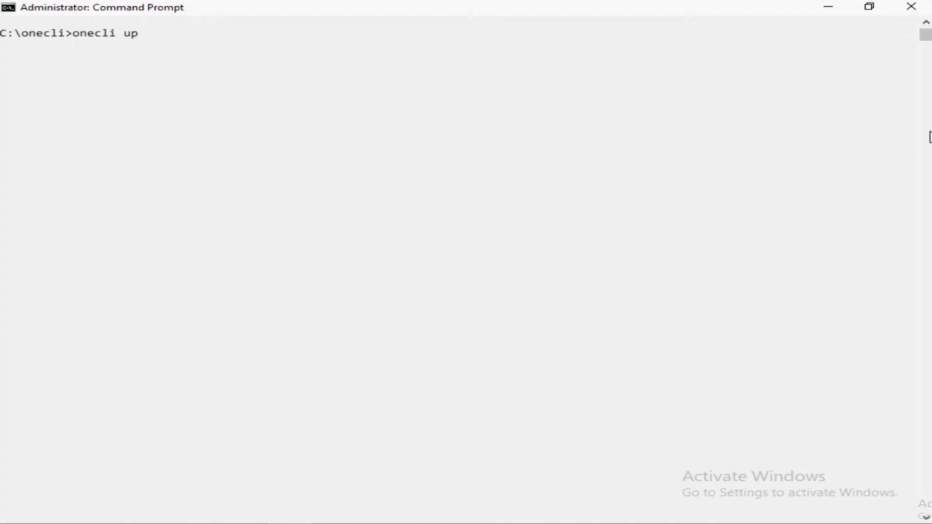
text(flash --sc)
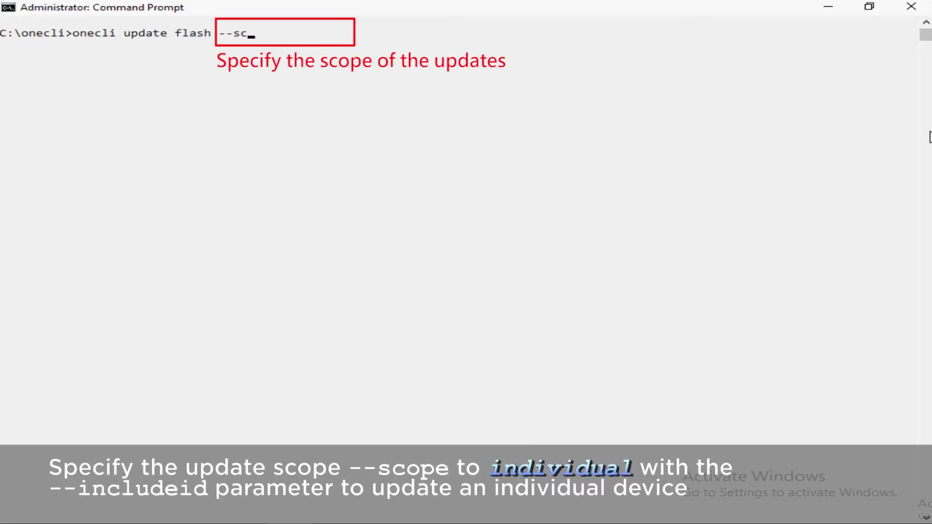
text(ope individual)
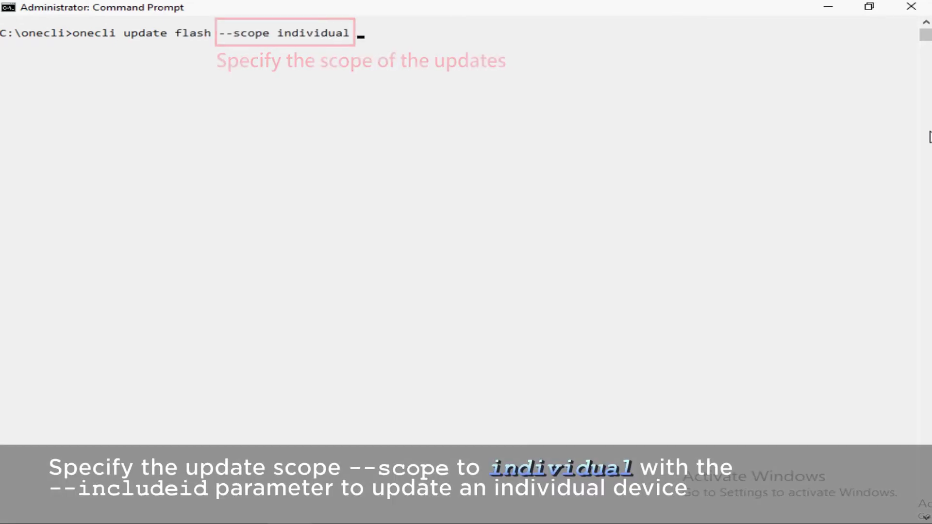
text( --includei)
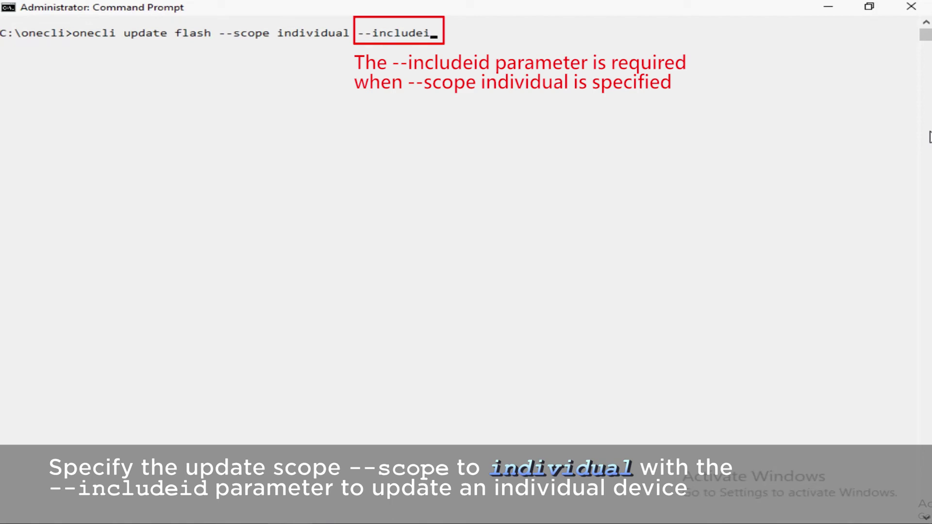
text(d lnvgy_fw_drvwn_pdl330c-2.02_anyos_noarch)
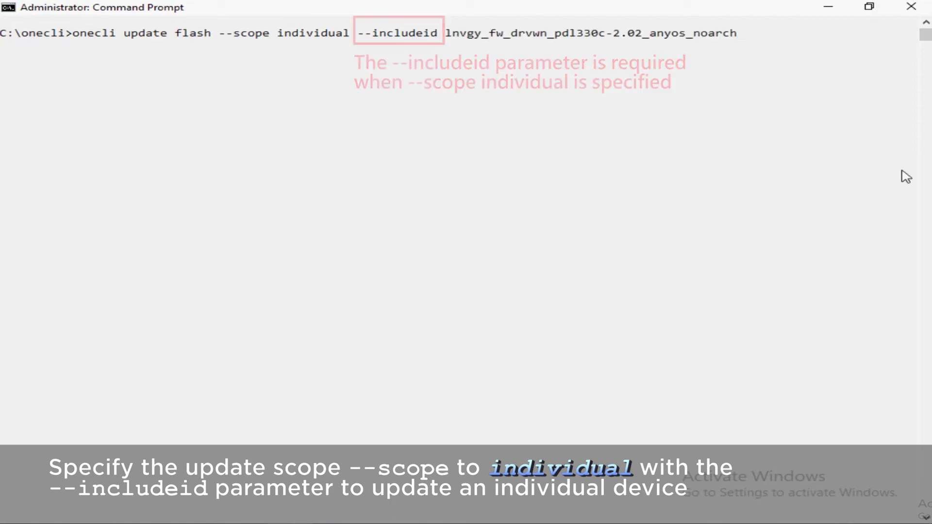
text( --dir C:\7z46)
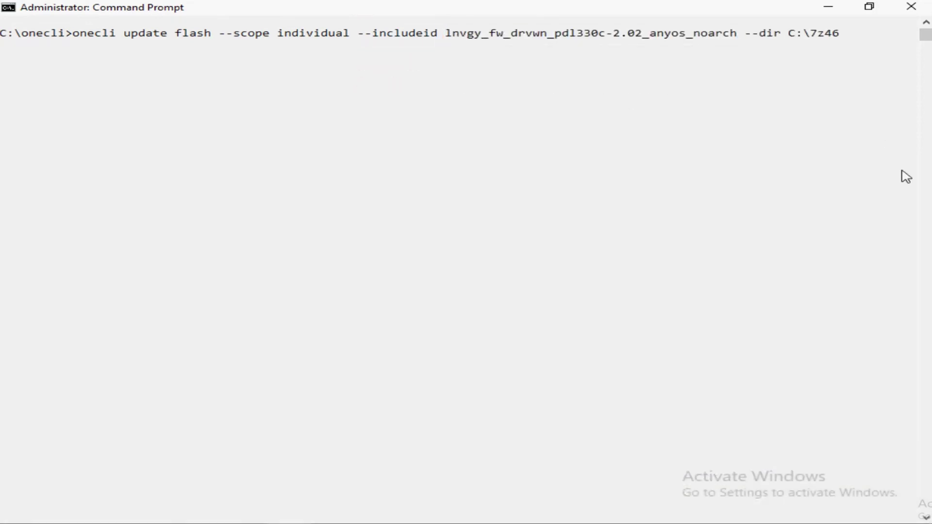
text( --output C:\logs)
Run an individual-scope flash of lnvgy_fw_drvwn_pdl330c-2.02_anyos_noarch from C:\7z46, logging to C:\logs.
key(Return)
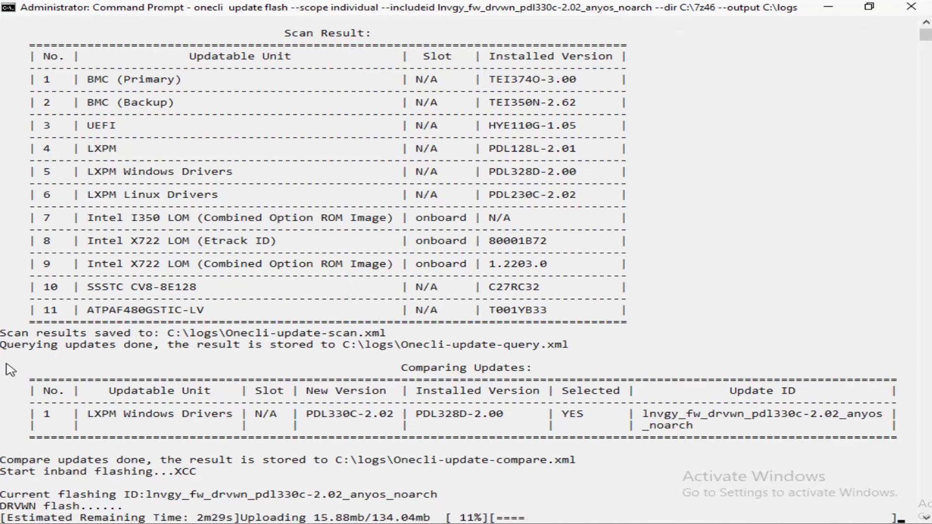